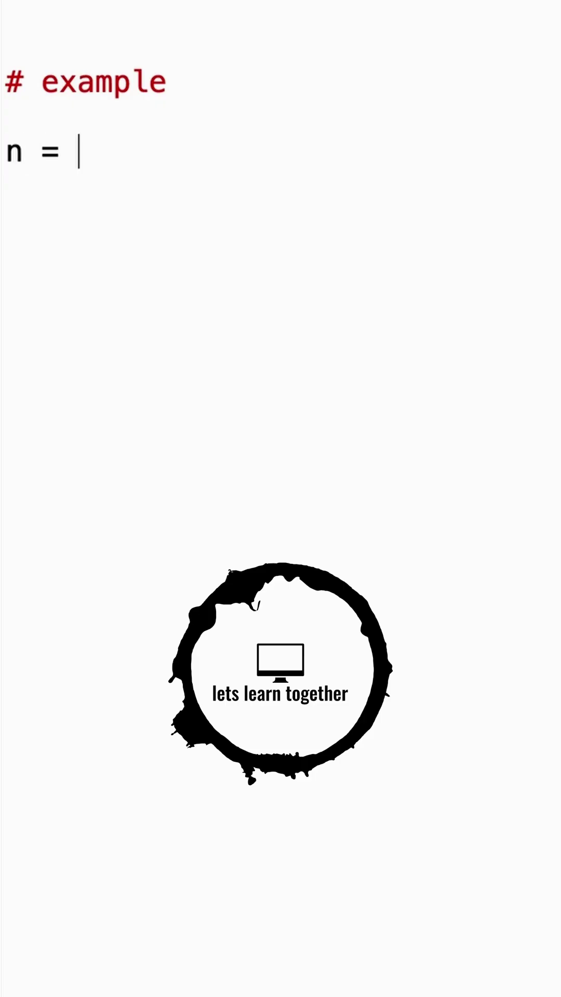
pyautogui.write('[1,2,3,')
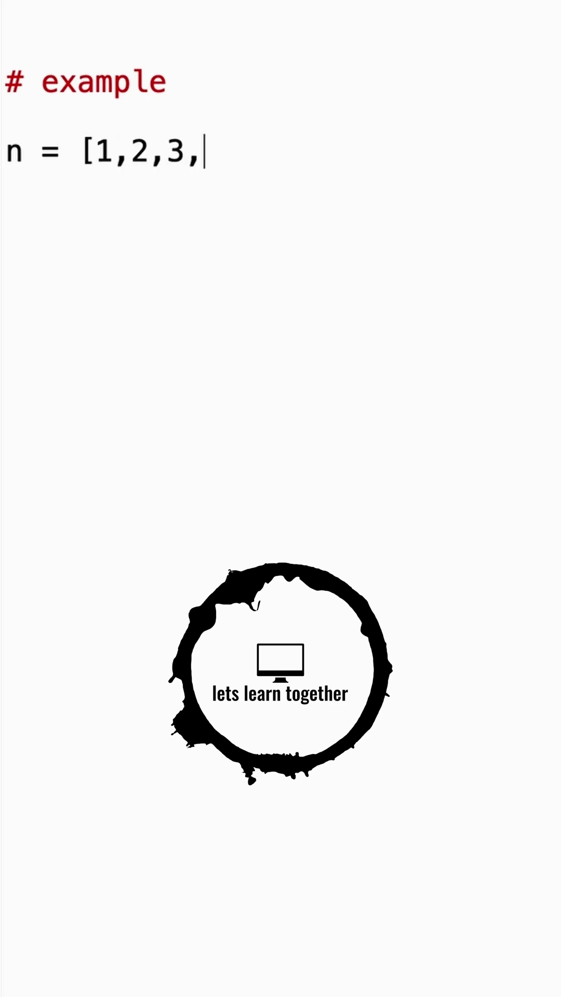
pyautogui.write('4]')
# Write n = [1,2,3,4] and a 'for i in n:' loop that prints i.
pyautogui.press('Return')
pyautogui.write('for i n')
pyautogui.press('BackSpace')
pyautogui.write('in')
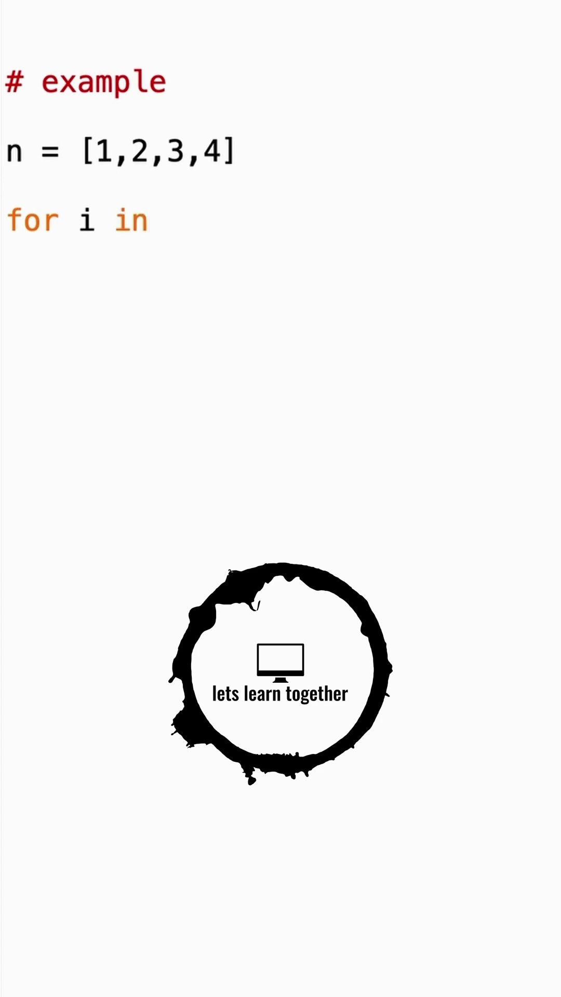
pyautogui.write(' n:')
pyautogui.press('Return')
pyautogui.write('pri')
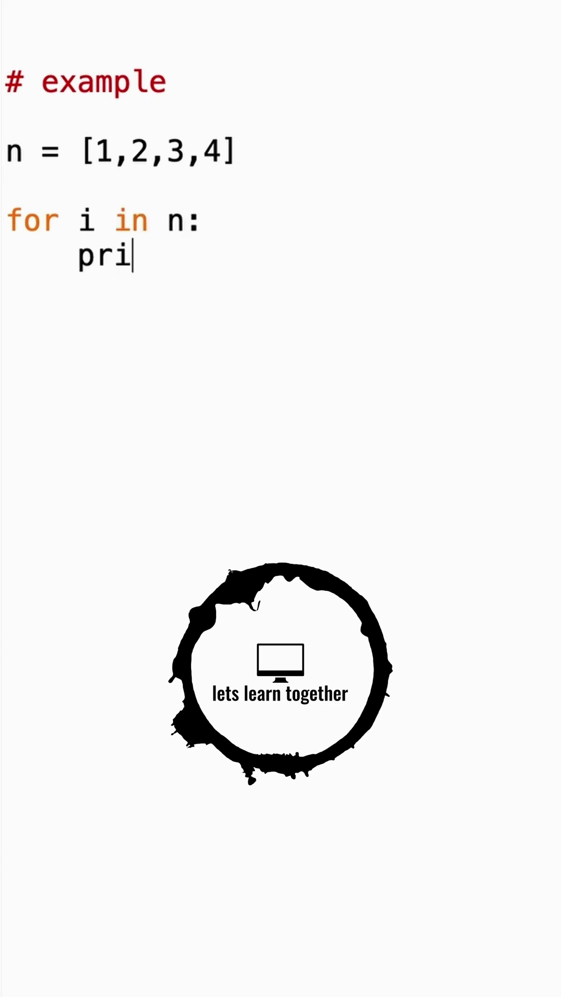
pyautogui.write('nt(i)')
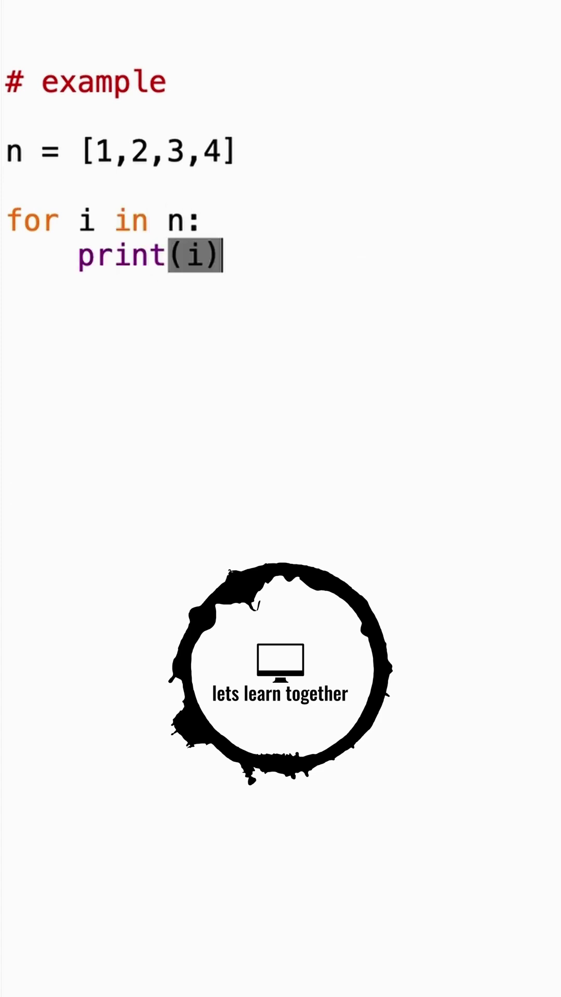
pyautogui.press('Return')
pyautogui.press('Return')
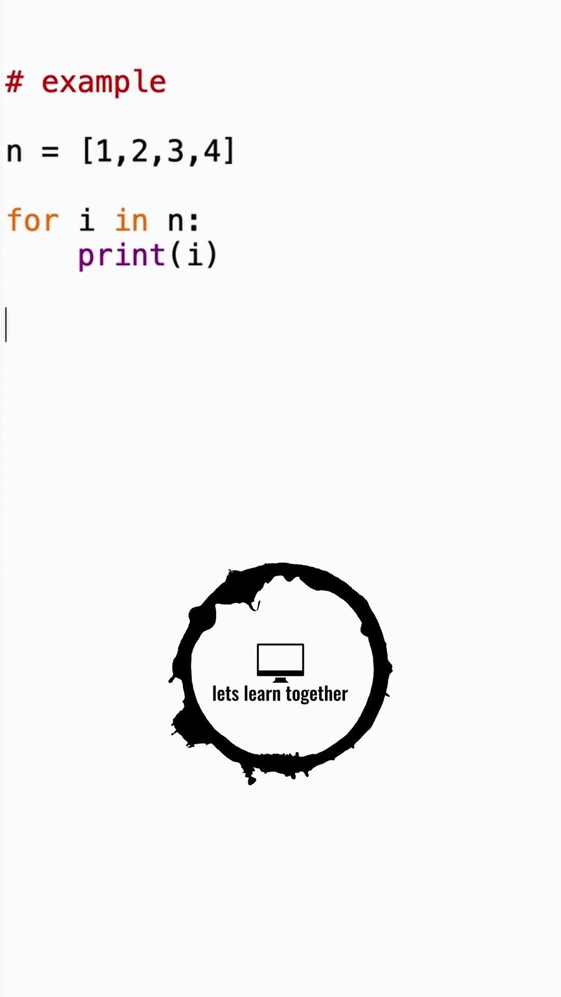
# Run the script with F5 so the shell prints 1, 2, 3, 4.
pyautogui.press('F5')
# Change print(i) to print(i+2) and rerun, printing 3, 4, 5, 6.
pyautogui.click(202, 256)
pyautogui.write('+2')
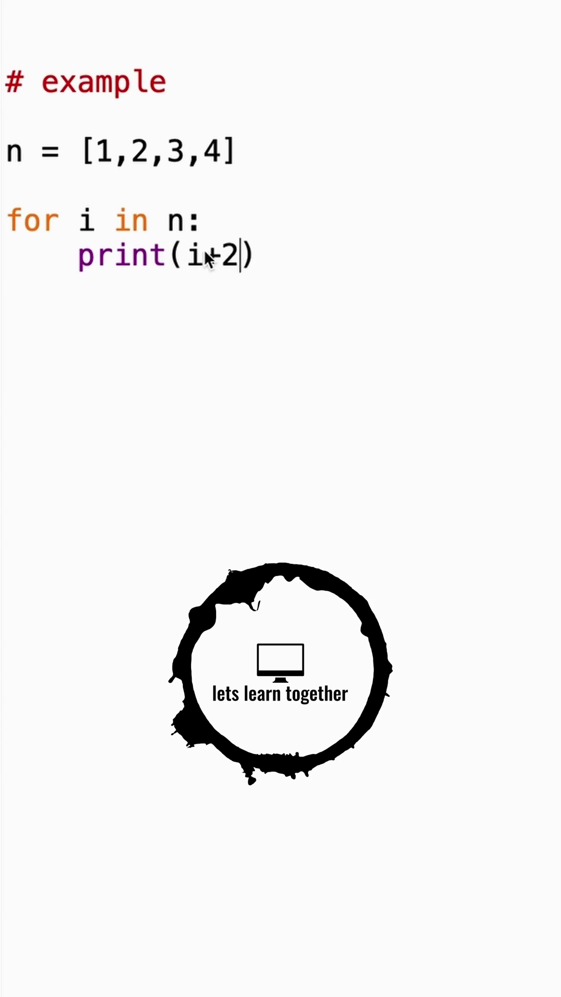
pyautogui.press('F5')
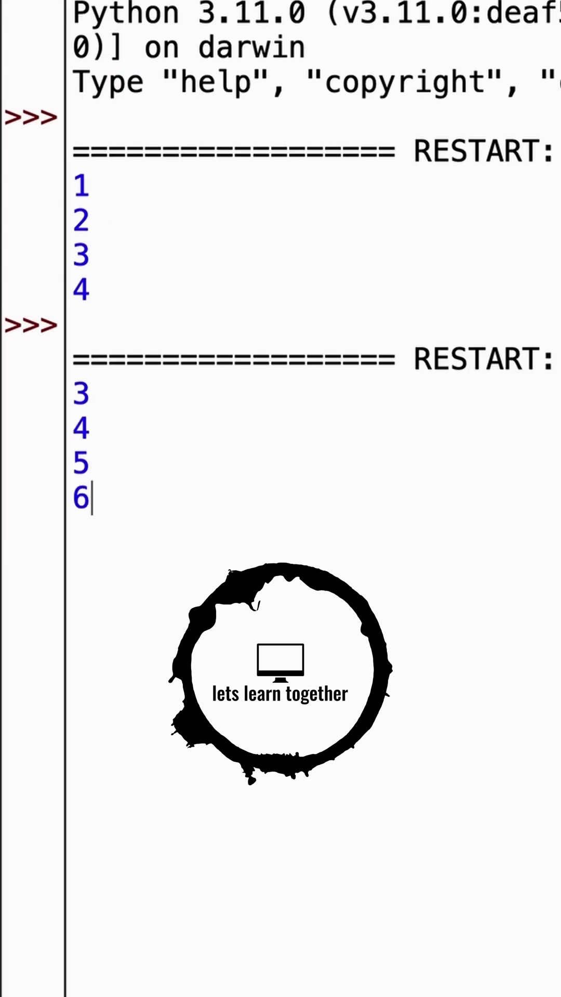